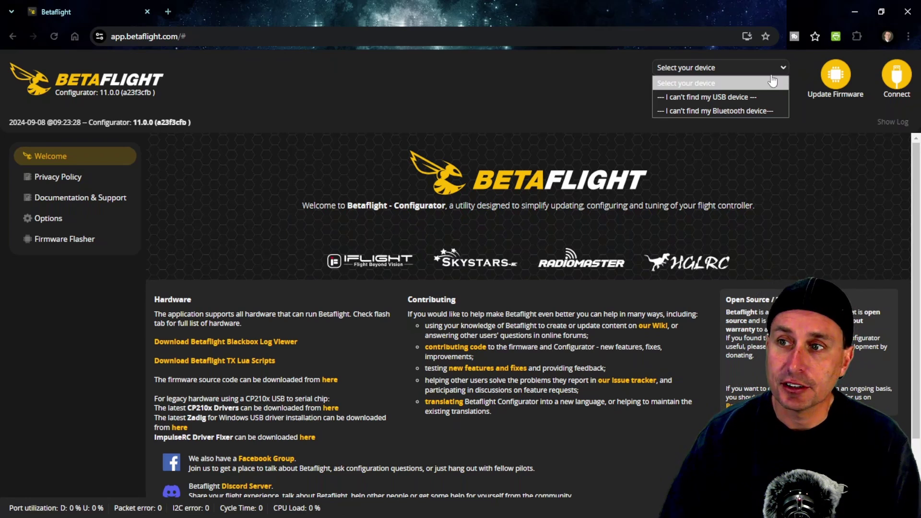
Grant access to the Betaflight STM32F405 (COM5) serial device and detect its board in the firmware flasher.
left_click(676, 98)
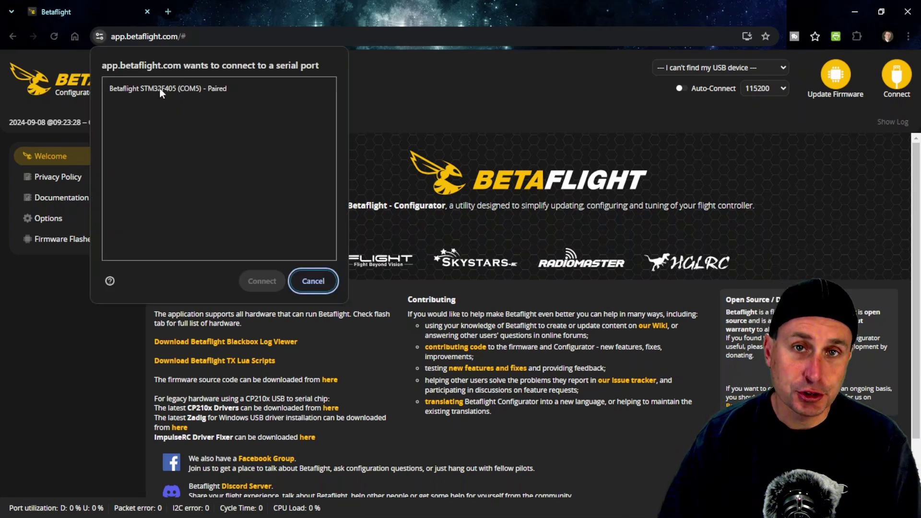
left_click(159, 88)
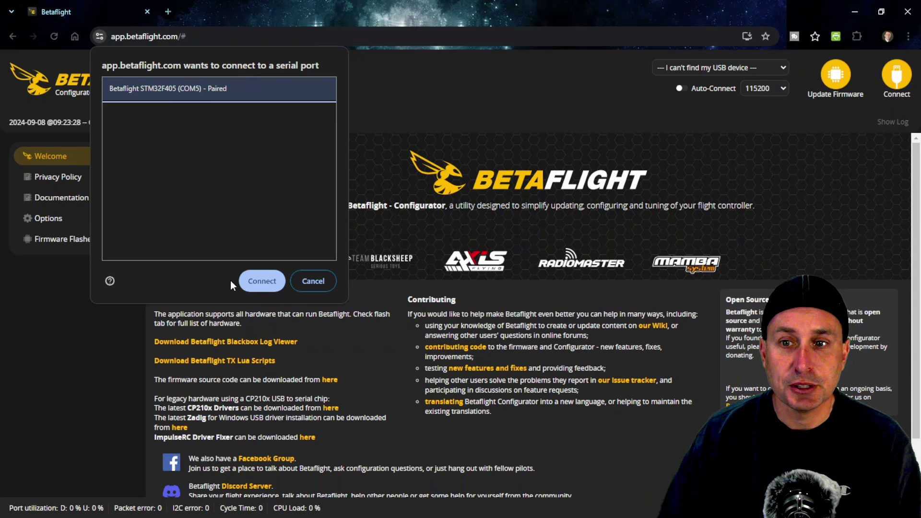
left_click(263, 282)
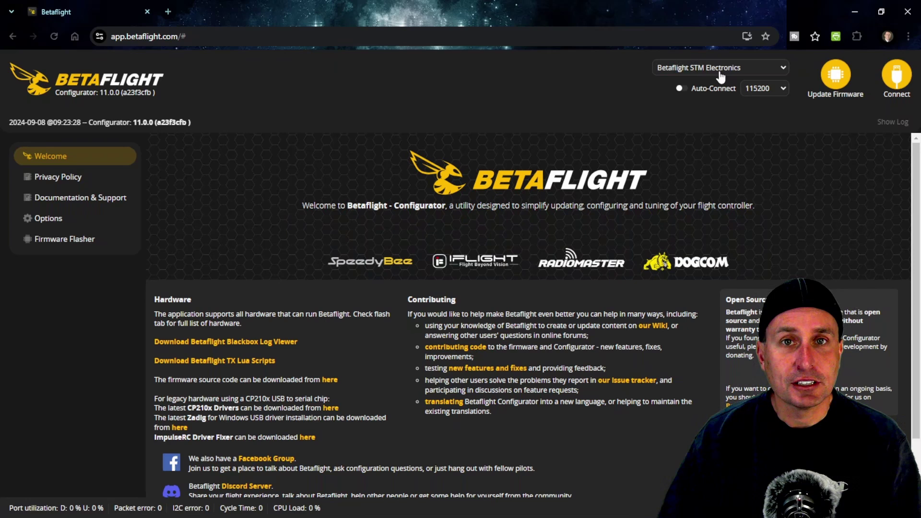
left_click(836, 75)
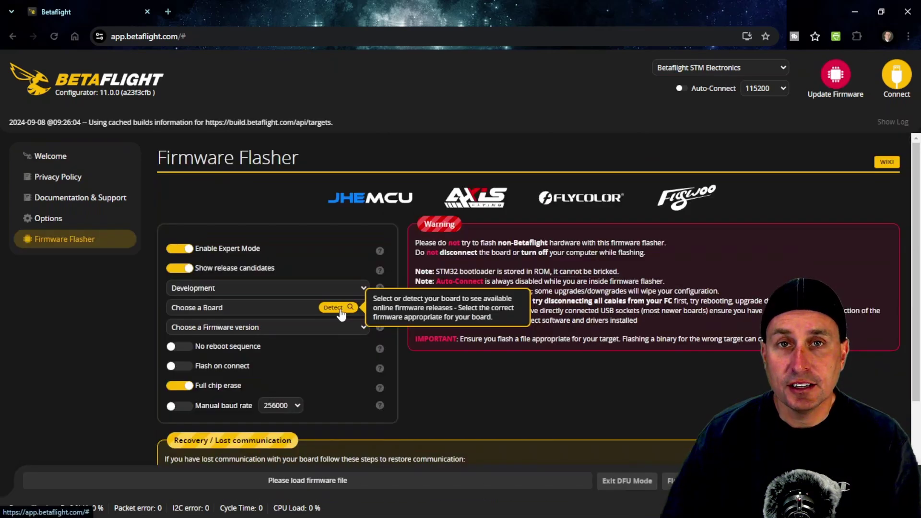
left_click(329, 310)
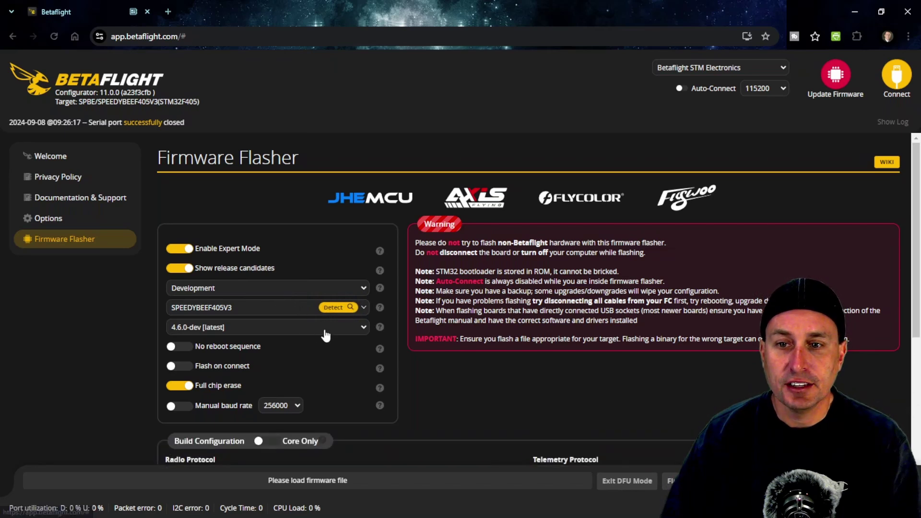
Search the pull requests for #13816 and choose Altitude hold for 4.6 (#13816) for the build.
scroll(355, 348, "down", 5)
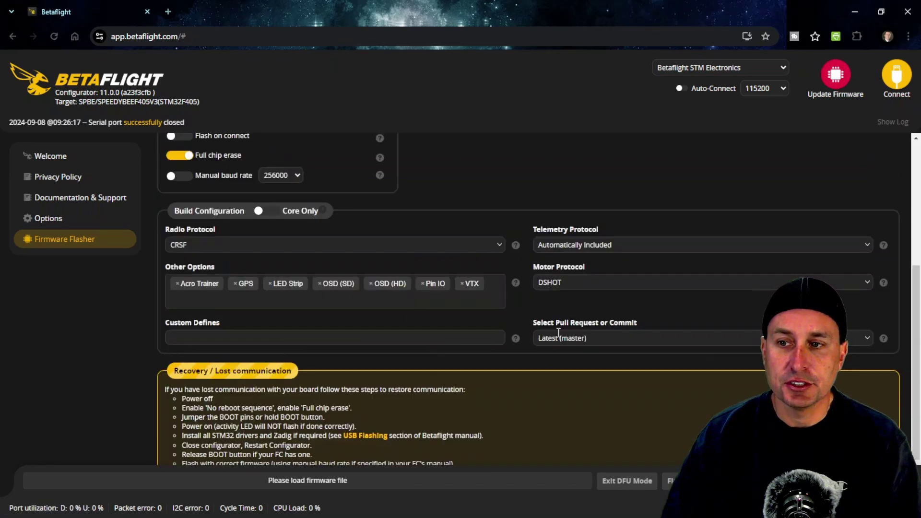
left_click(578, 341)
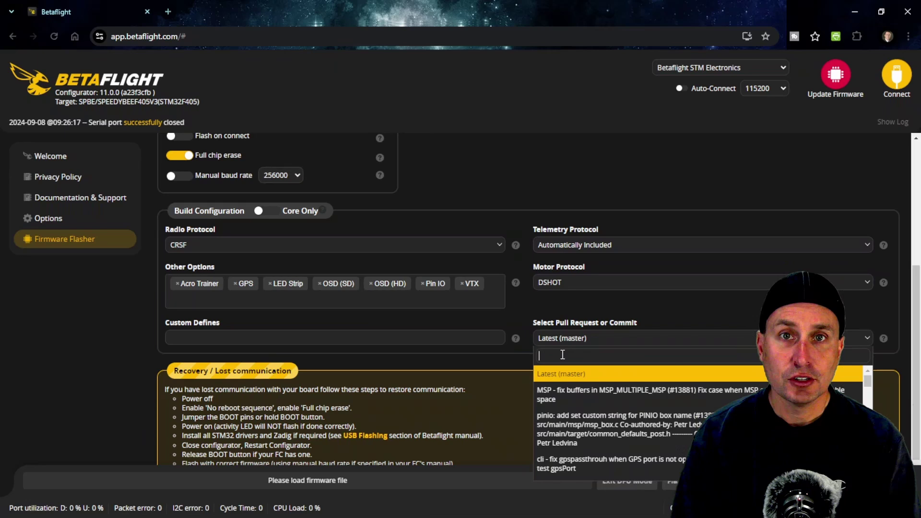
type("#")
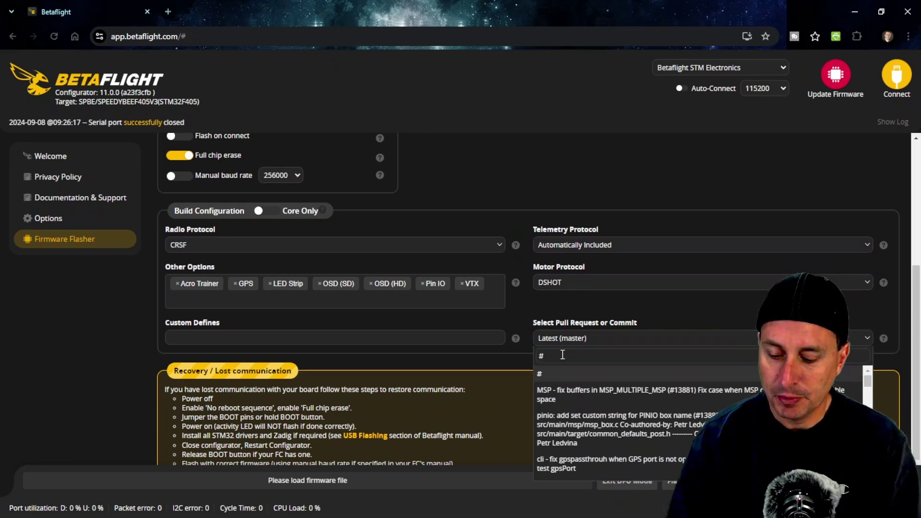
type("13")
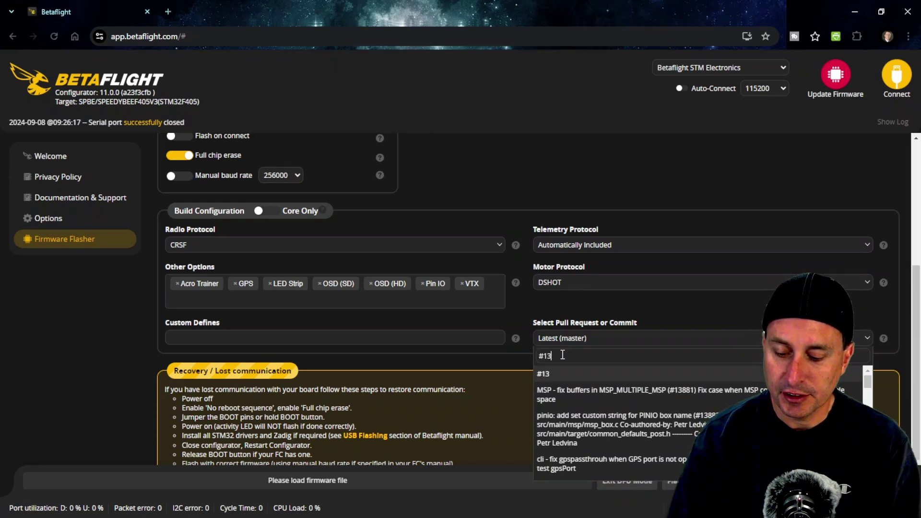
type("816")
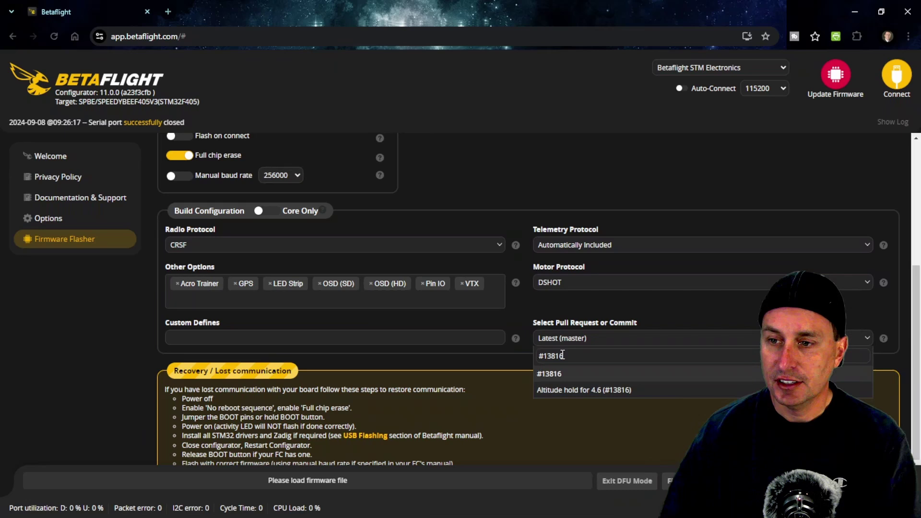
left_click(574, 397)
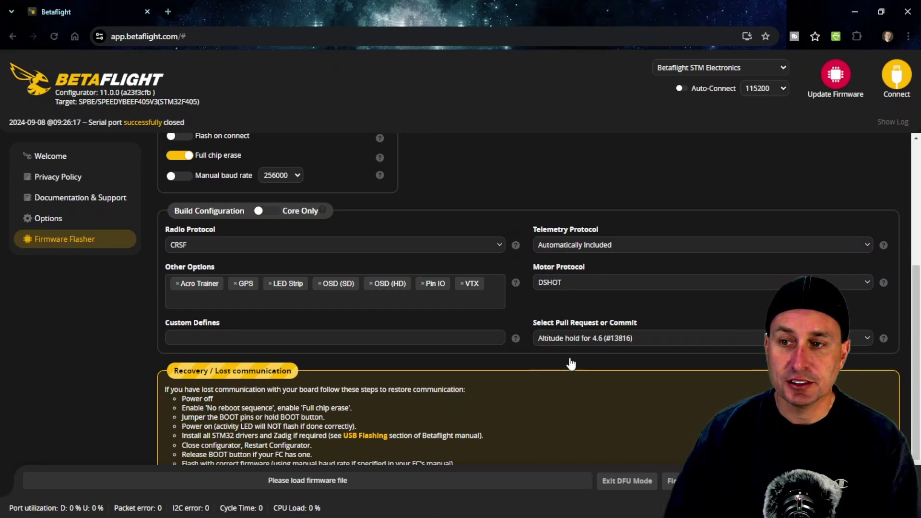
Search the pull requests for alt and choose the Altitude hold for 4.6 entry again.
left_click(643, 338)
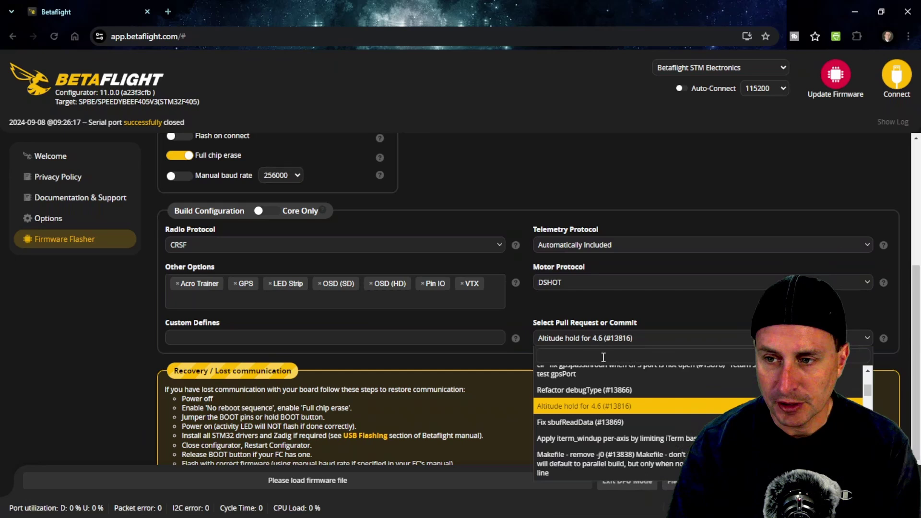
type("alt")
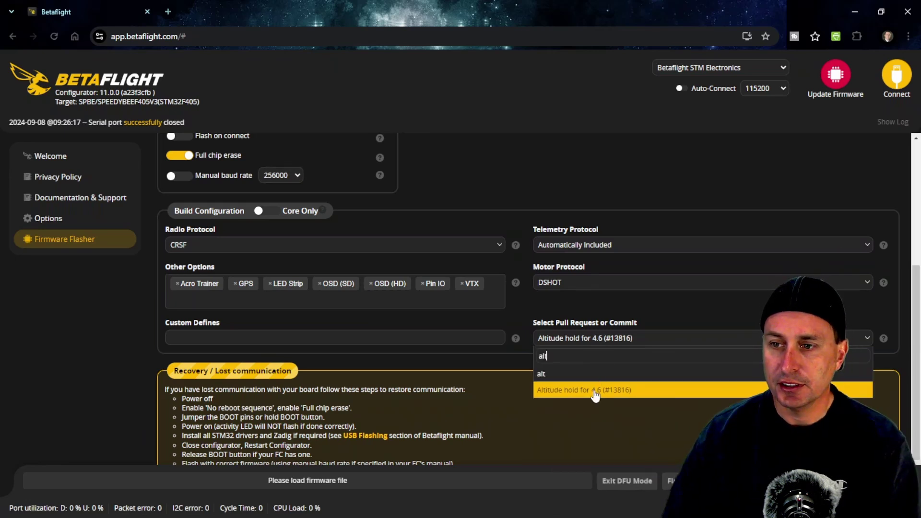
left_click(573, 391)
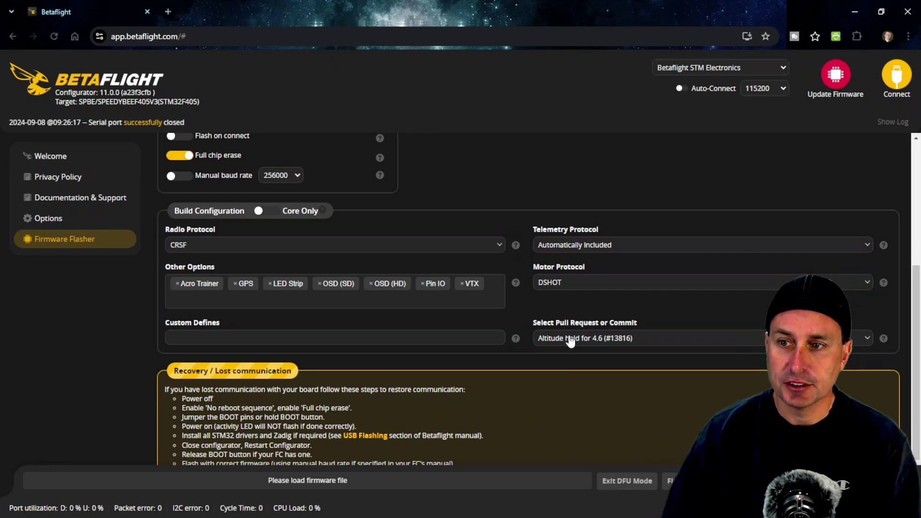
Add the custom define ALT_HOLD_MODE and flash the 4.6.0-dev build, accepting responsibility for unstable firmware.
left_click(340, 338)
type("ALT_HOLD_MODE")
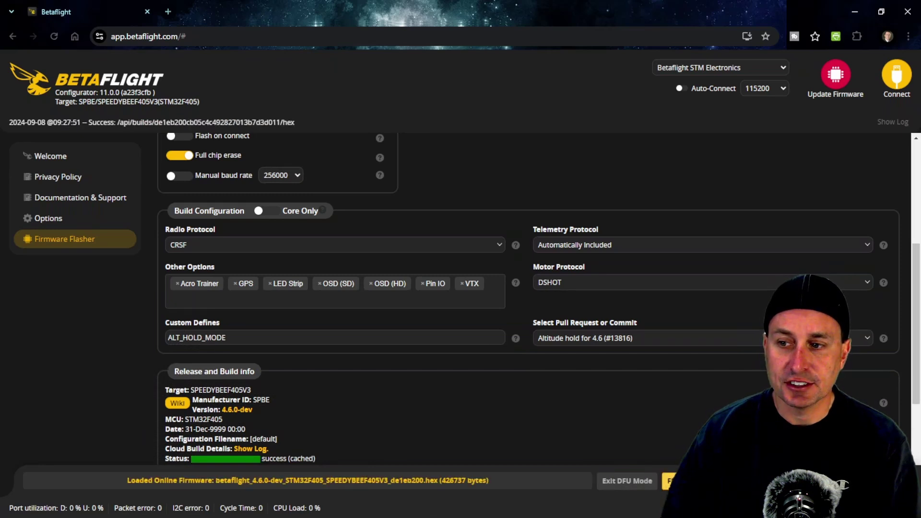
left_click(671, 481)
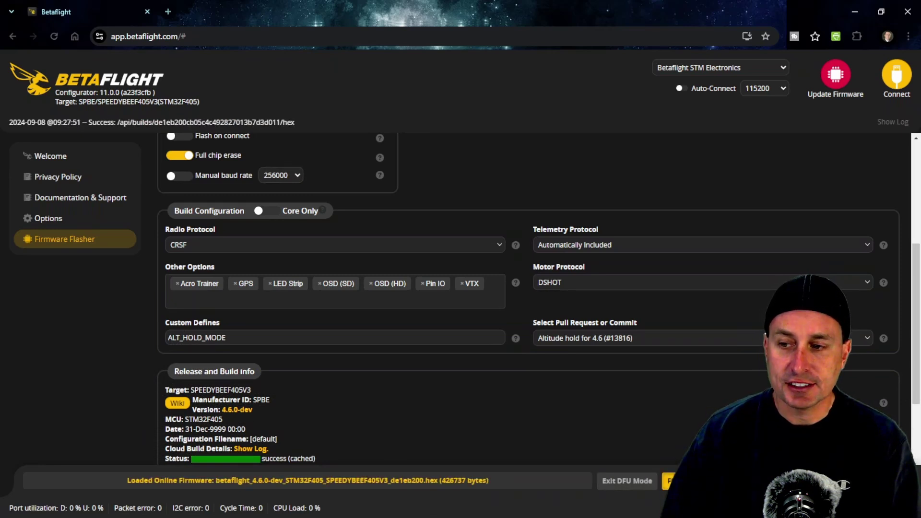
left_click(448, 307)
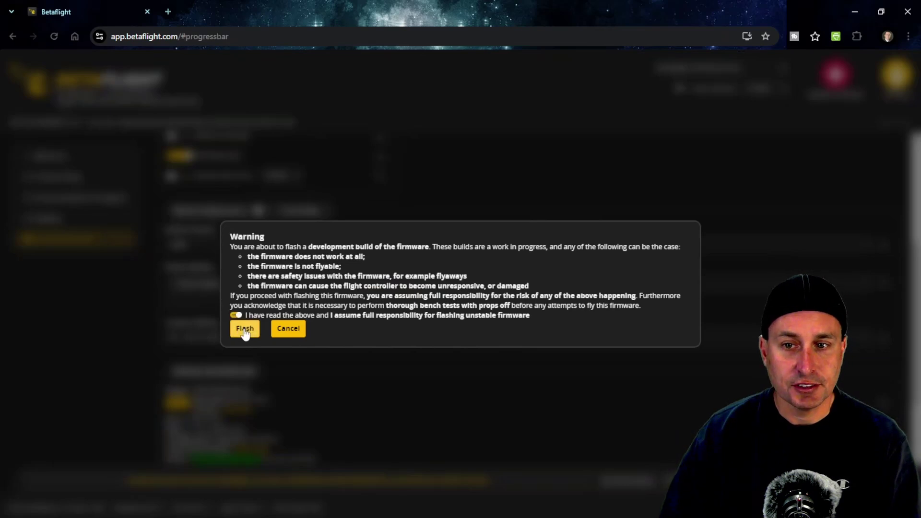
left_click(244, 330)
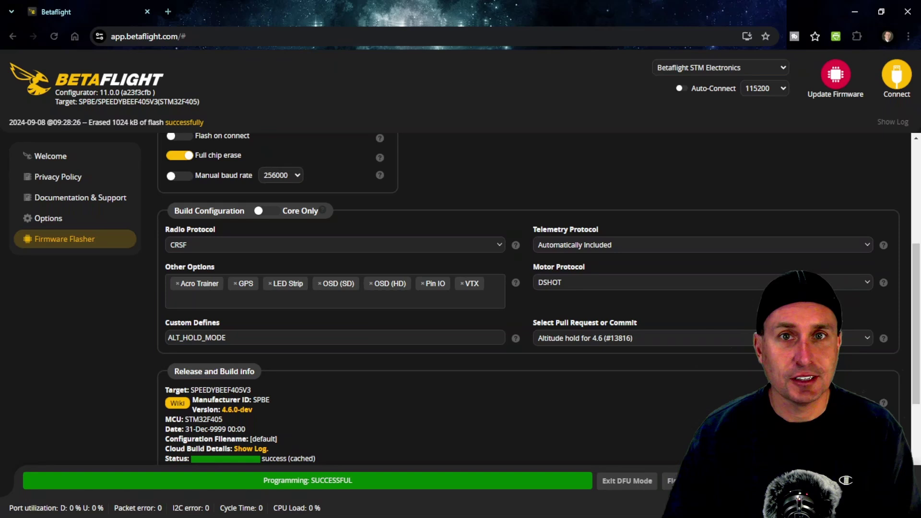
Connect to the flashed flight controller and dismiss the accelerometer calibration warning.
left_click(897, 77)
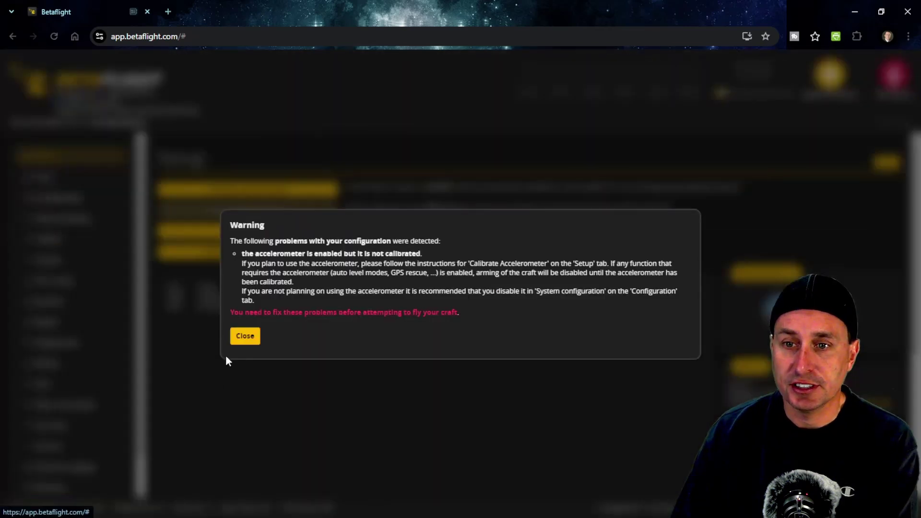
left_click(245, 336)
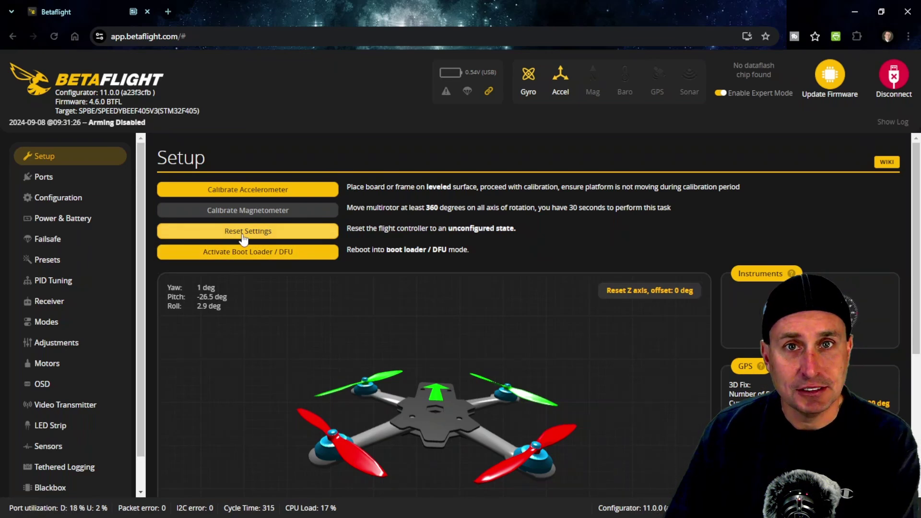
Examine the options defined in the firmware build and its build configuration for altitude hold mode.
scroll(356, 251, "down", 3)
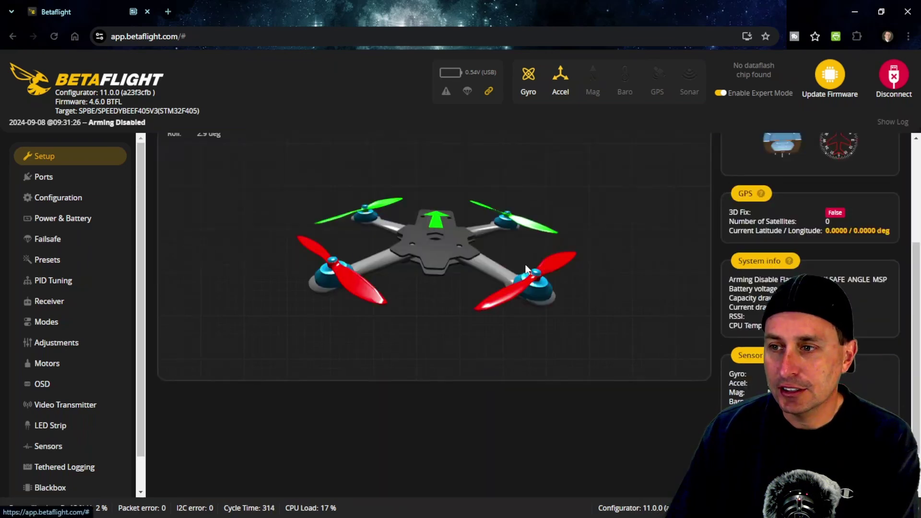
scroll(456, 298, "down", 1)
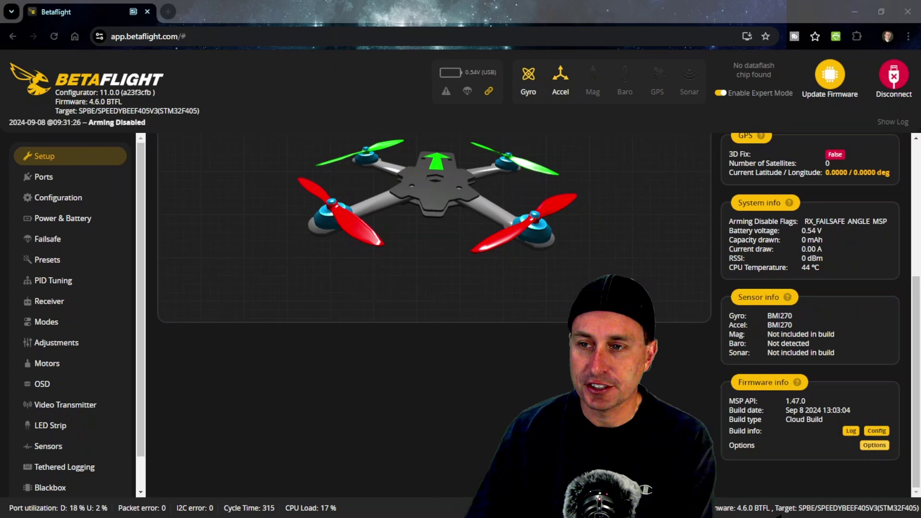
left_click(868, 447)
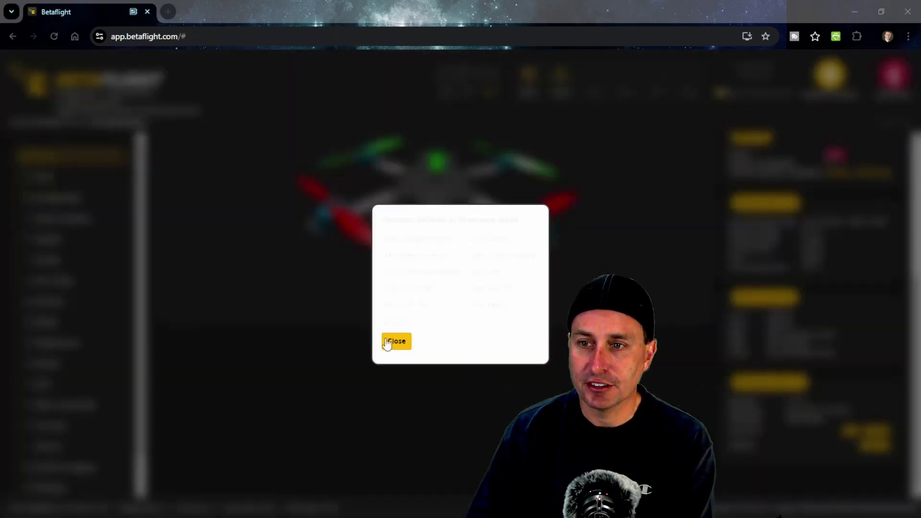
left_click(415, 290)
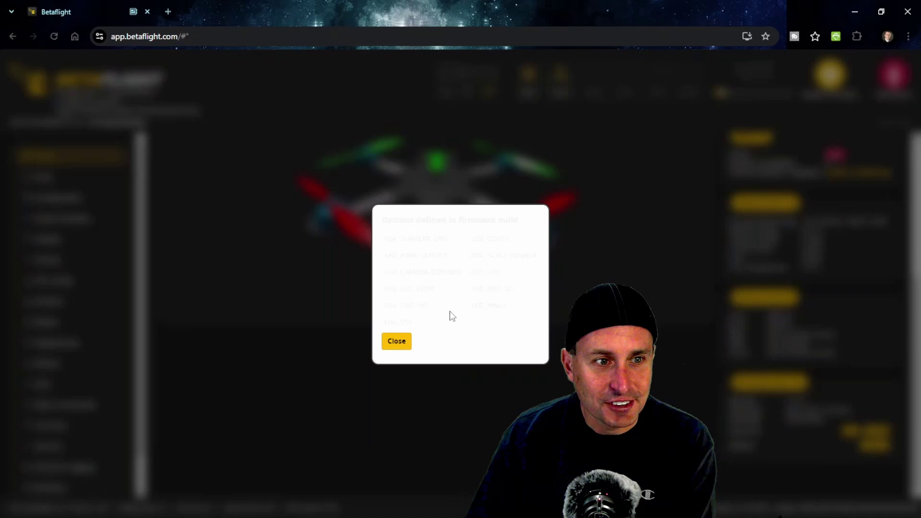
left_click(398, 341)
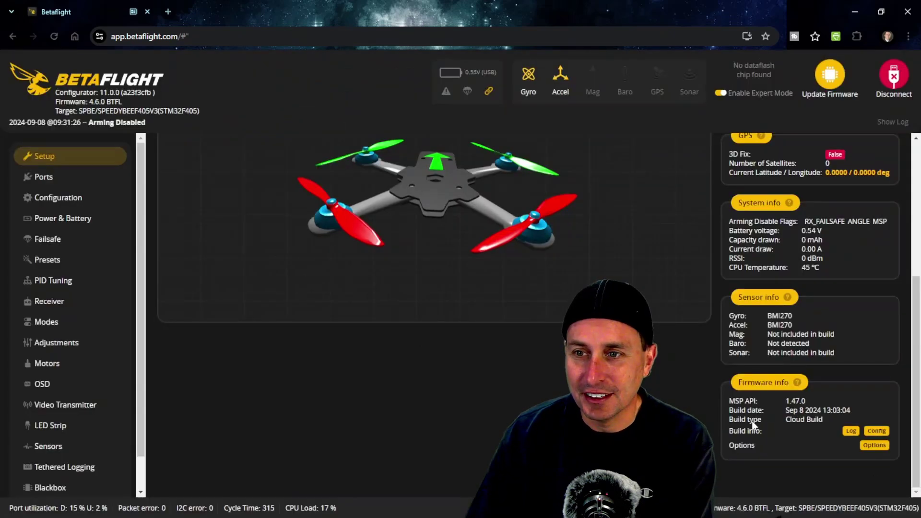
left_click(874, 445)
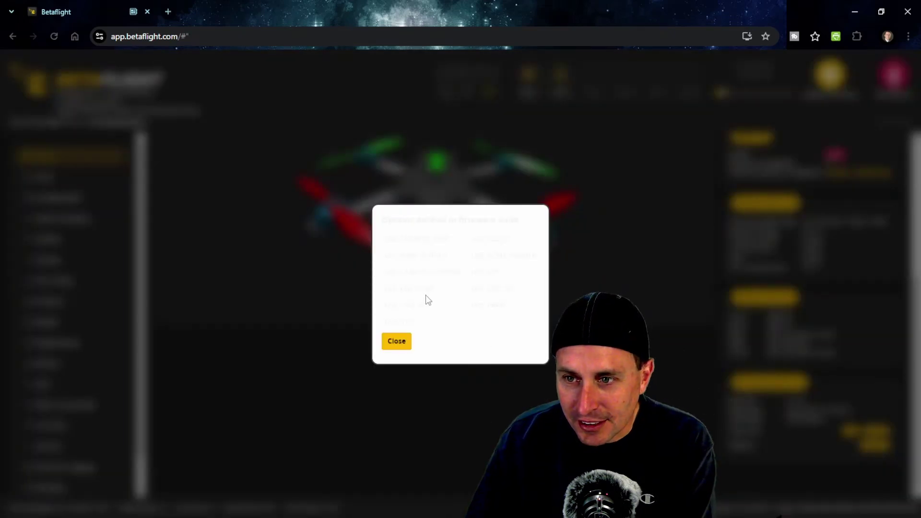
left_click(394, 342)
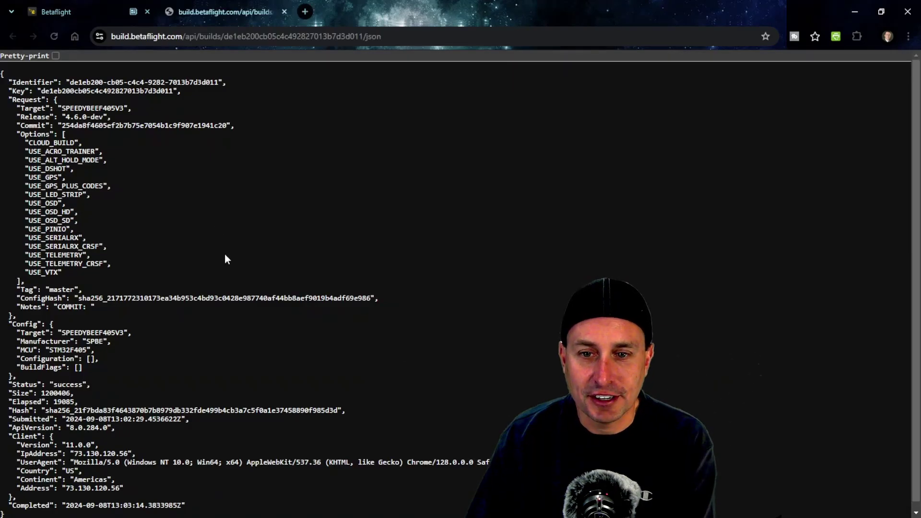
scroll(227, 259, "down", 1)
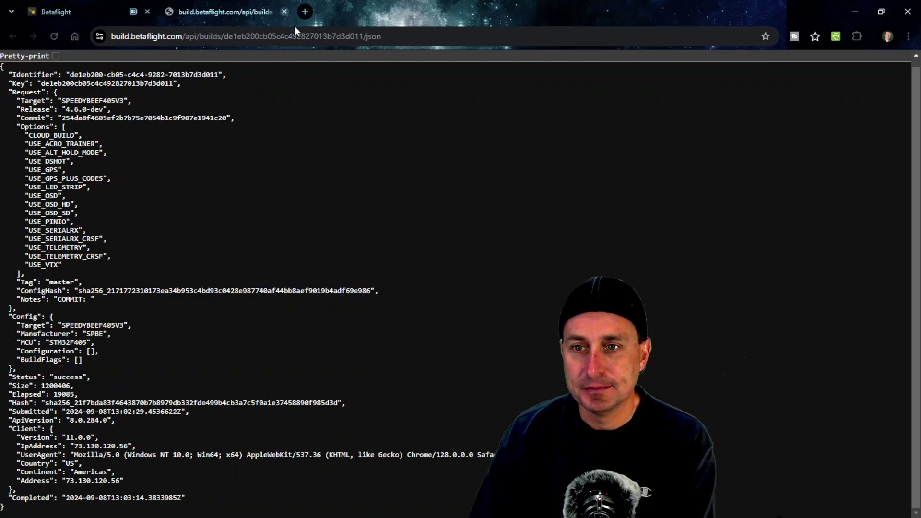
key("ctrl+w")
Look through the ports, configuration, PID tuning, filter and receiver settings, and open the modes settings.
left_click(67, 181)
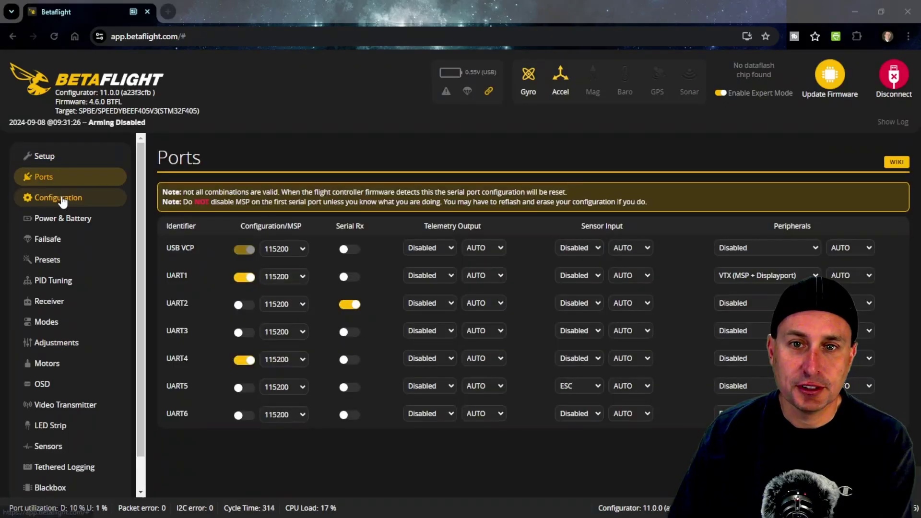
left_click(63, 200)
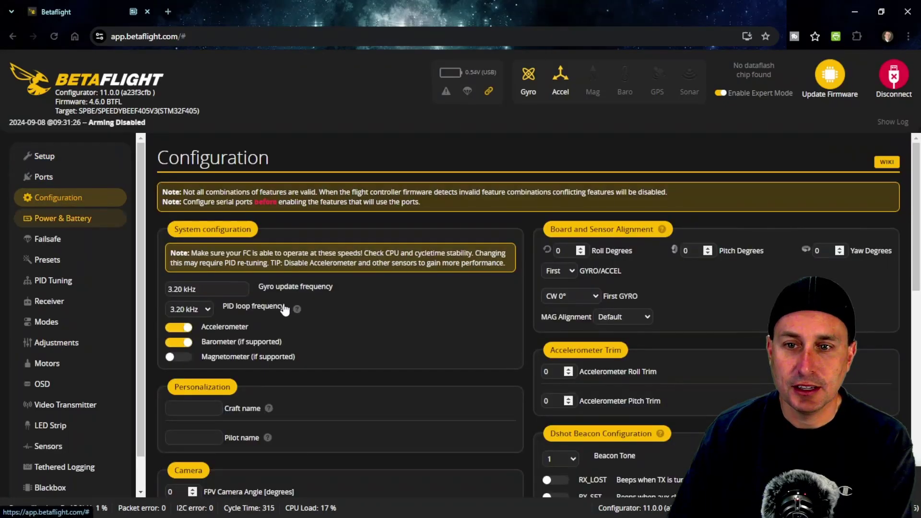
scroll(283, 307, "down", 10)
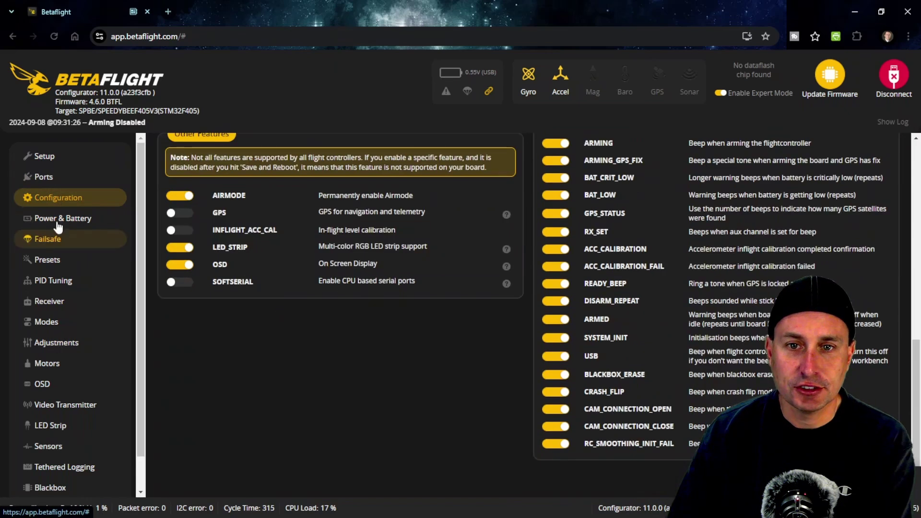
left_click(60, 281)
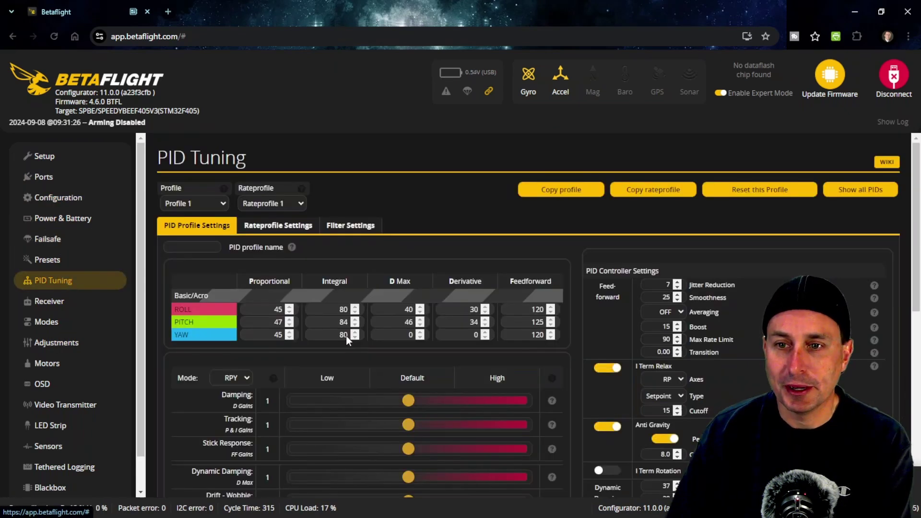
scroll(346, 336, "down", 5)
scroll(634, 417, "down", 2)
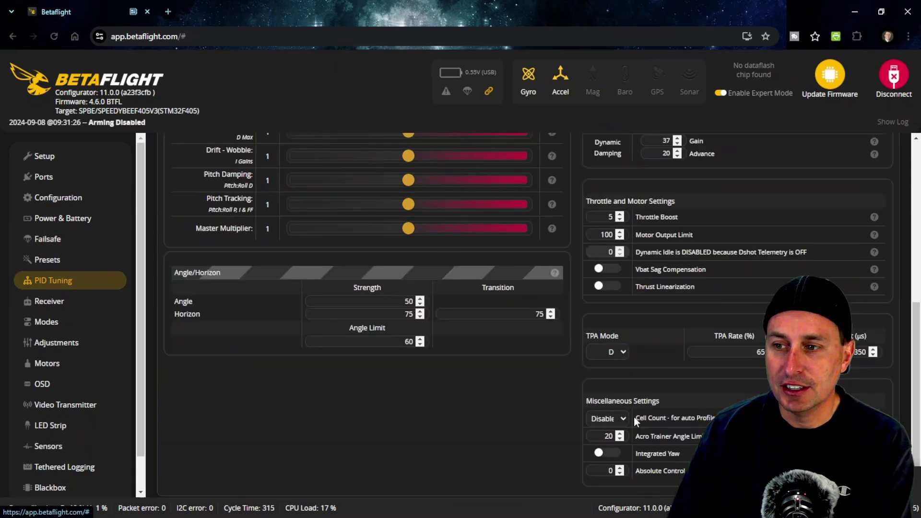
scroll(634, 416, "up", 7)
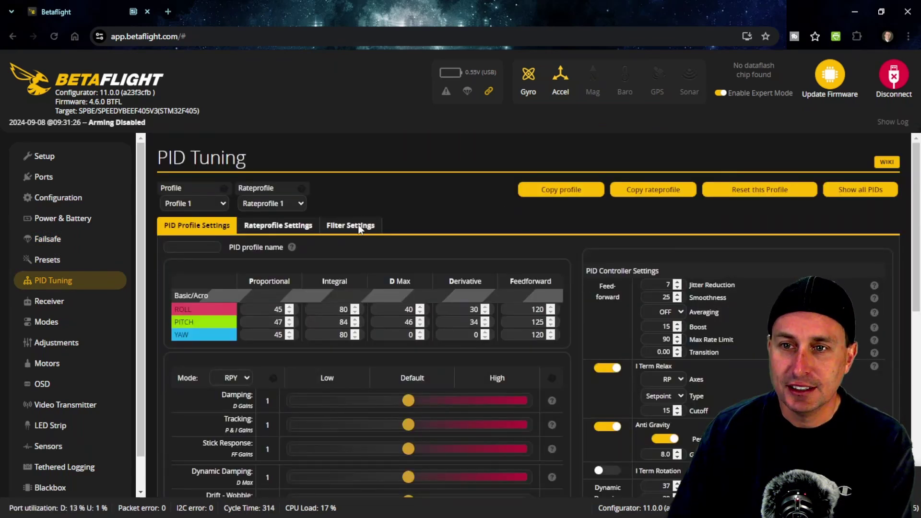
left_click(359, 228)
left_click(57, 302)
left_click(80, 325)
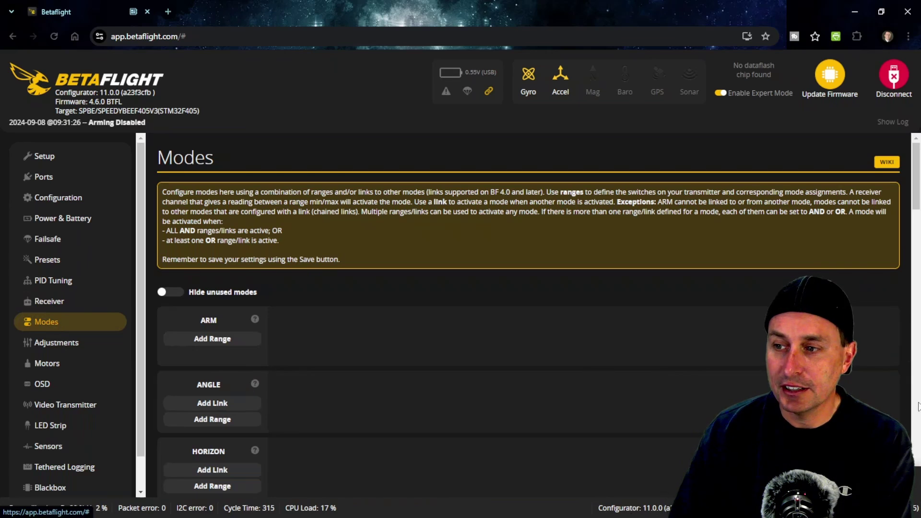
Add an activation range to the ALTHOLD mode.
left_click_drag(918, 204, 918, 217)
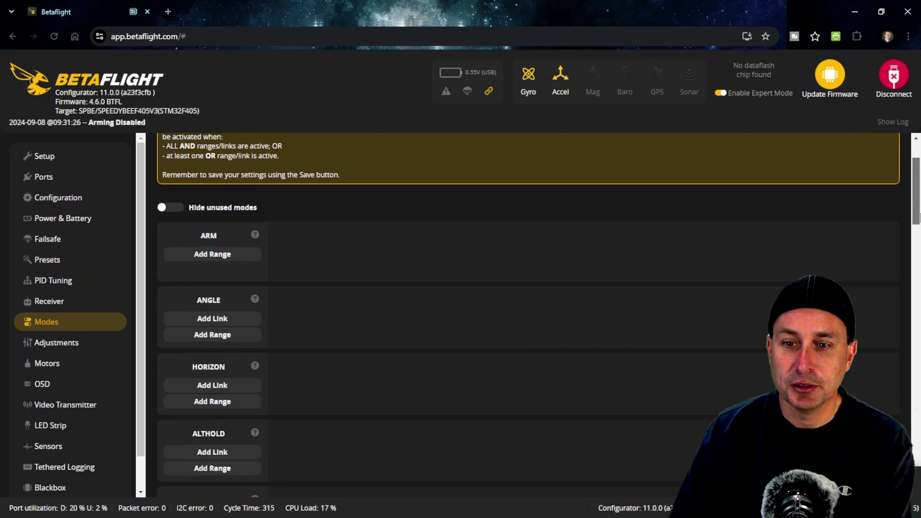
left_click(211, 466)
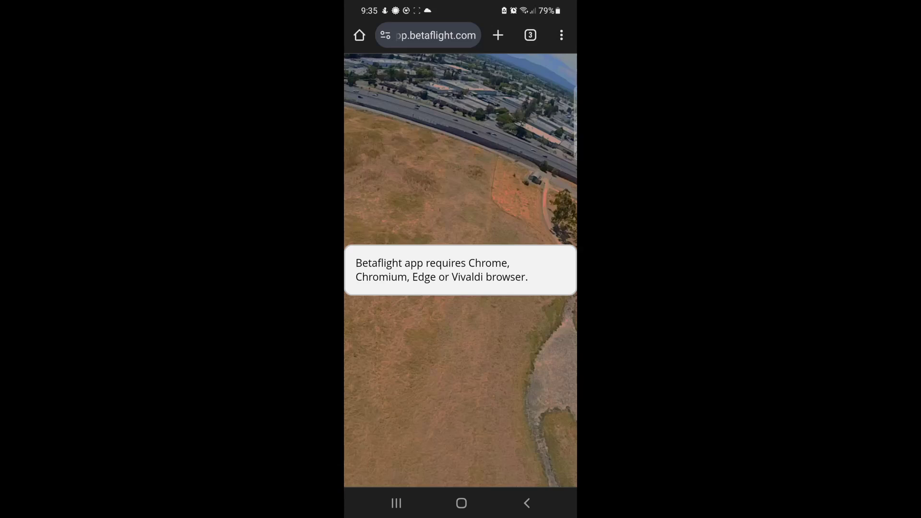
left_click(436, 35)
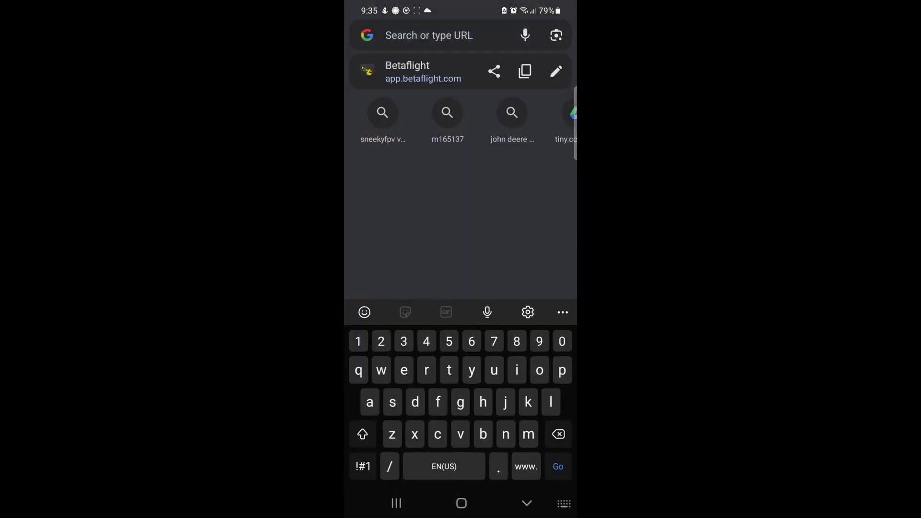
key("Escape")
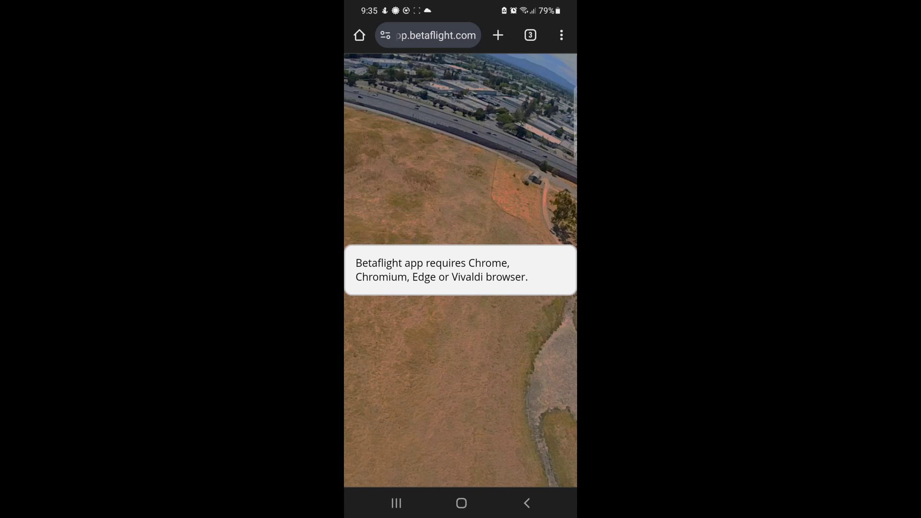
left_click(431, 35)
key("Escape")
left_click(432, 36)
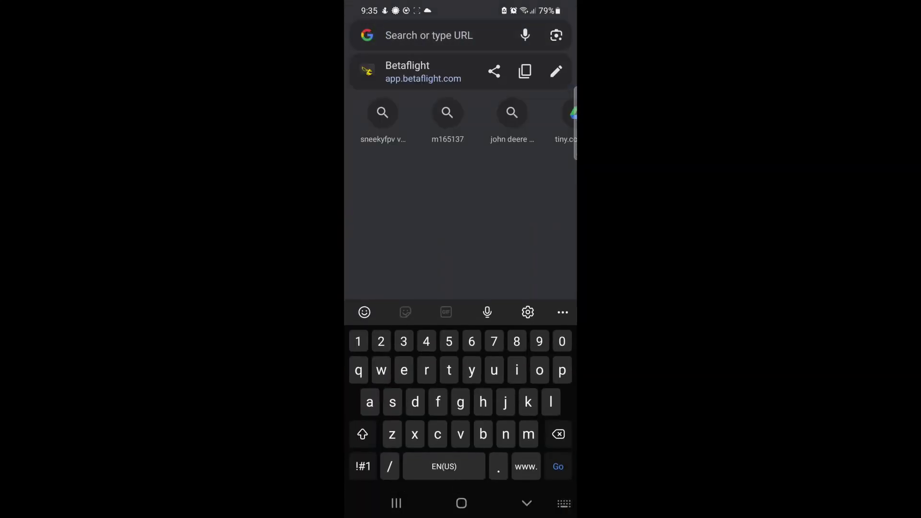
key("Escape")
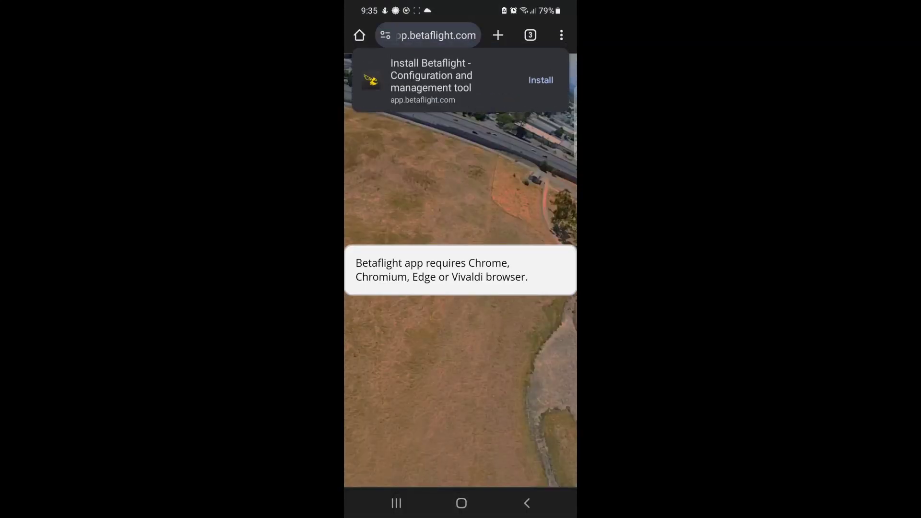
Install the Betaflight configuration and management web app on the phone, then return from it to the browser.
left_click(541, 80)
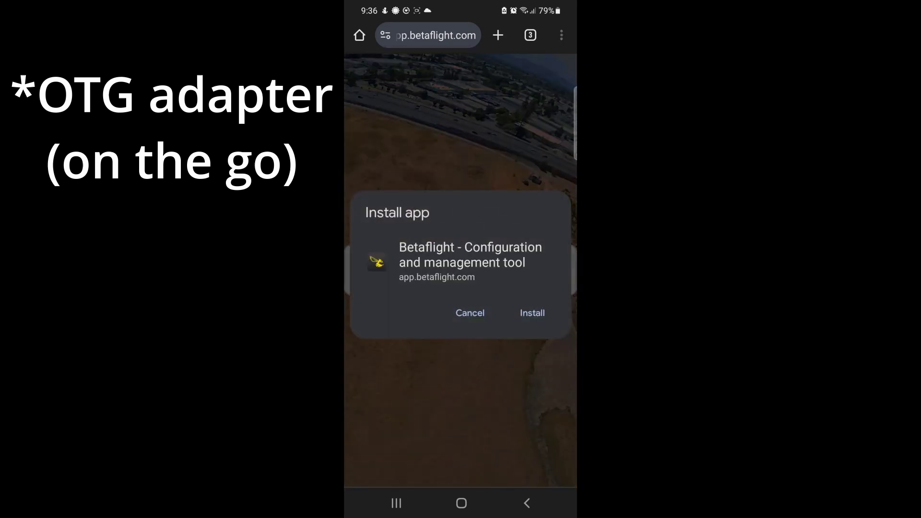
left_click(532, 312)
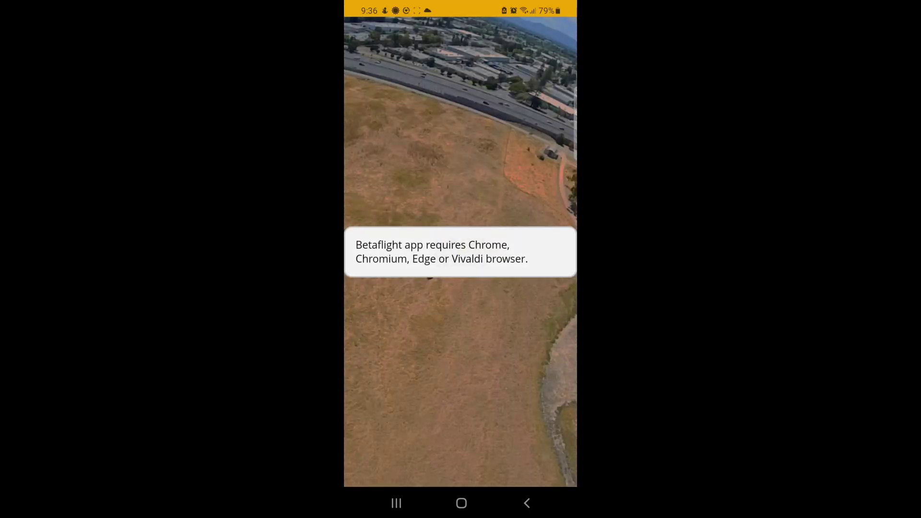
left_click(527, 504)
Load app.betaflight.com again in the phone's browser.
left_click(427, 33)
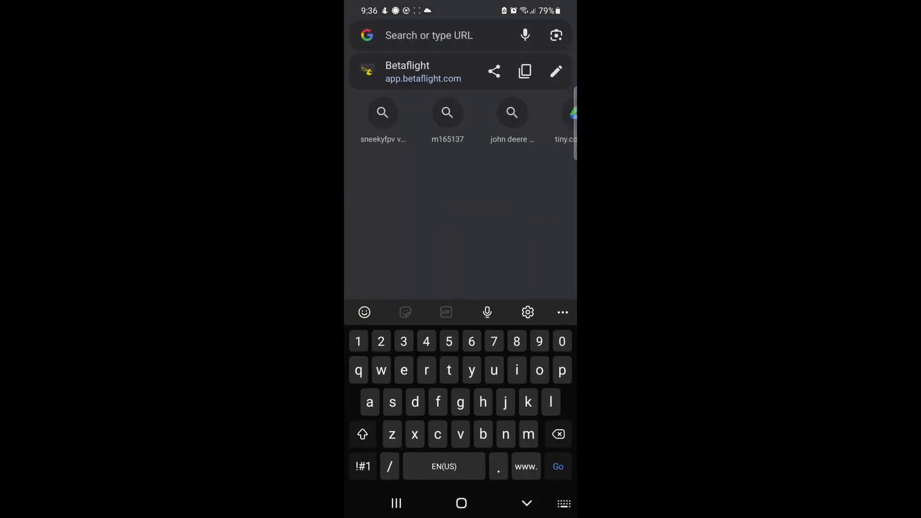
left_click(527, 504)
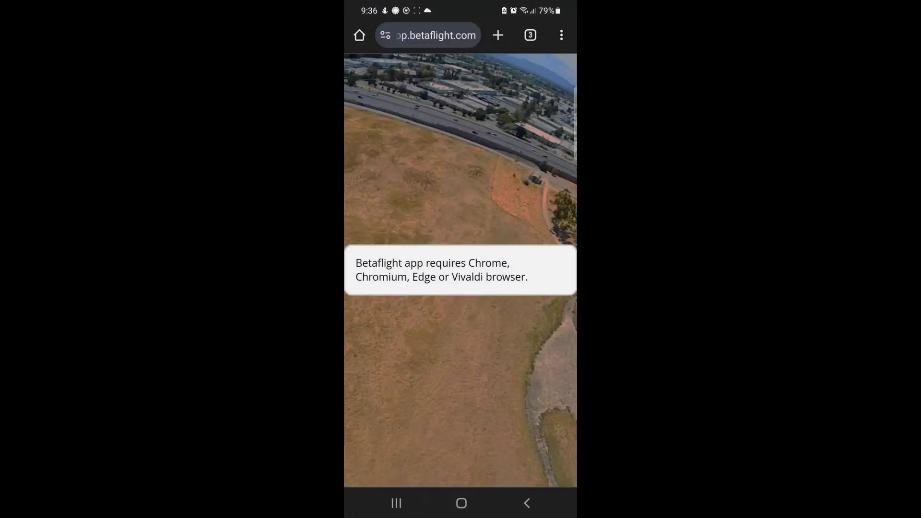
left_click(428, 35)
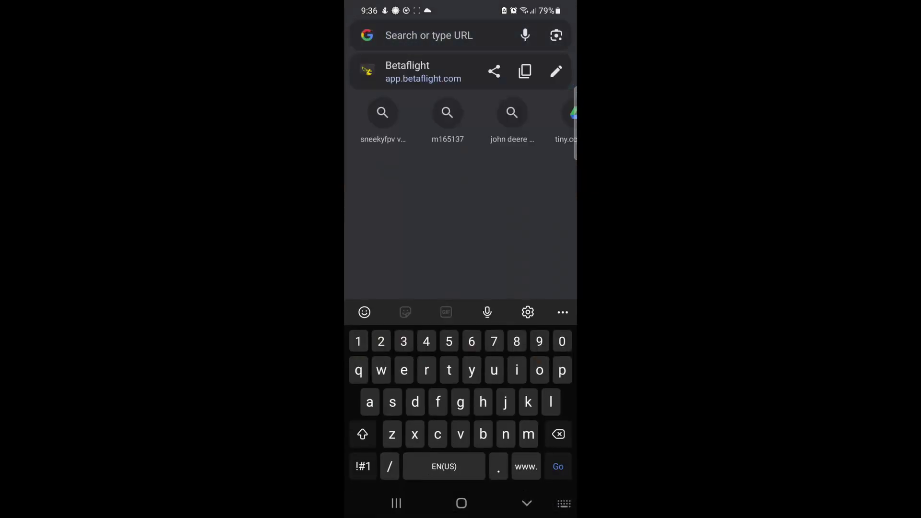
left_click(403, 72)
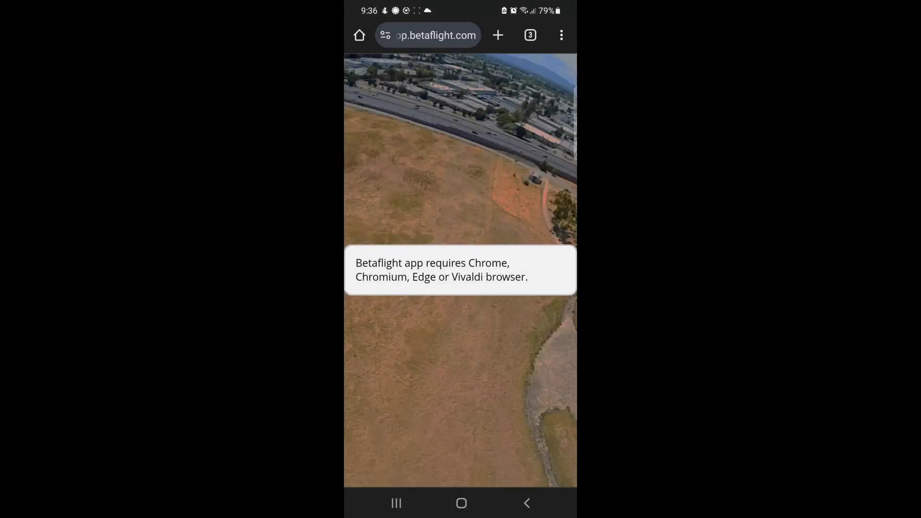